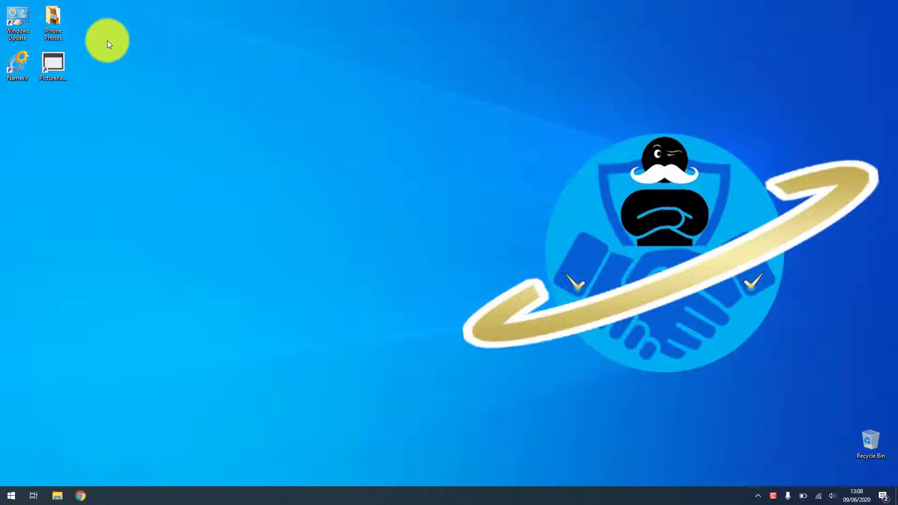
# Open the iPhone Photos folder on the desktop, fit the Name column to the full file names and look through the files.
pyautogui.doubleClick(53, 21)
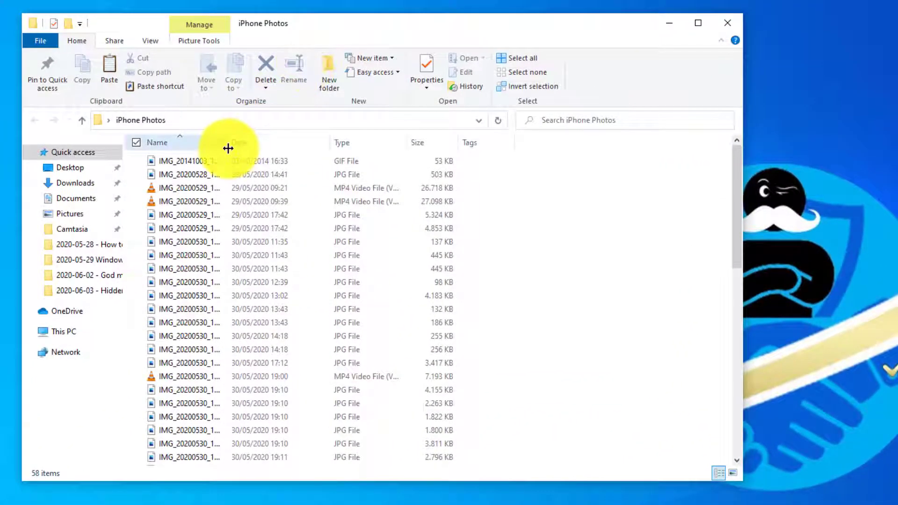
pyautogui.doubleClick(228, 148)
pyautogui.click(398, 229)
pyautogui.click(614, 264)
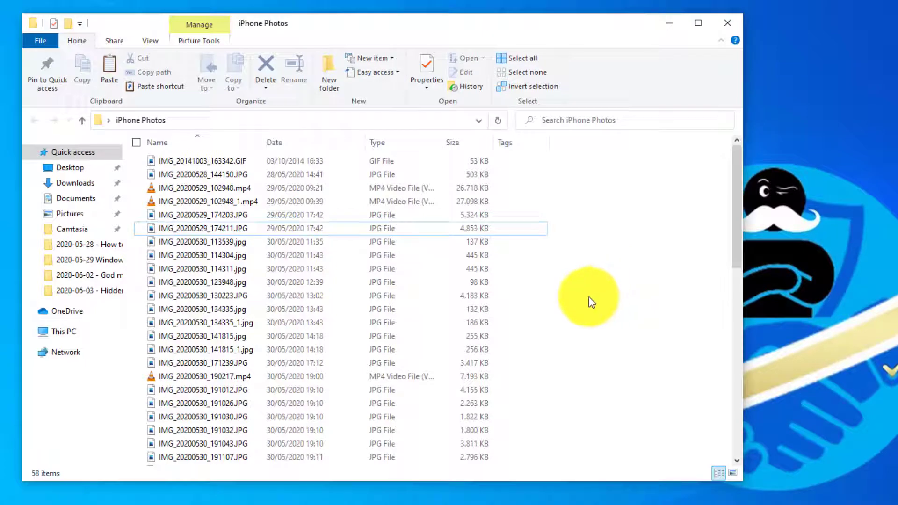
pyautogui.scroll(-12, 595, 302)
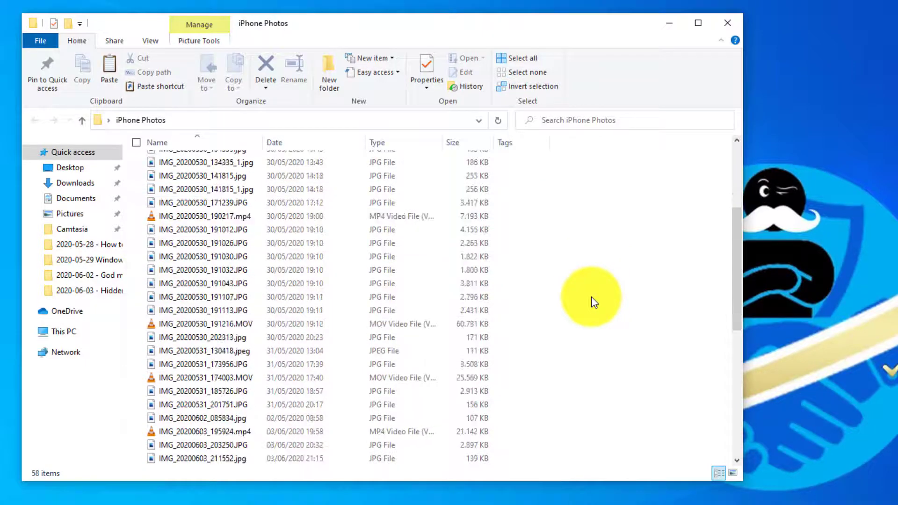
pyautogui.scroll(-1, 594, 302)
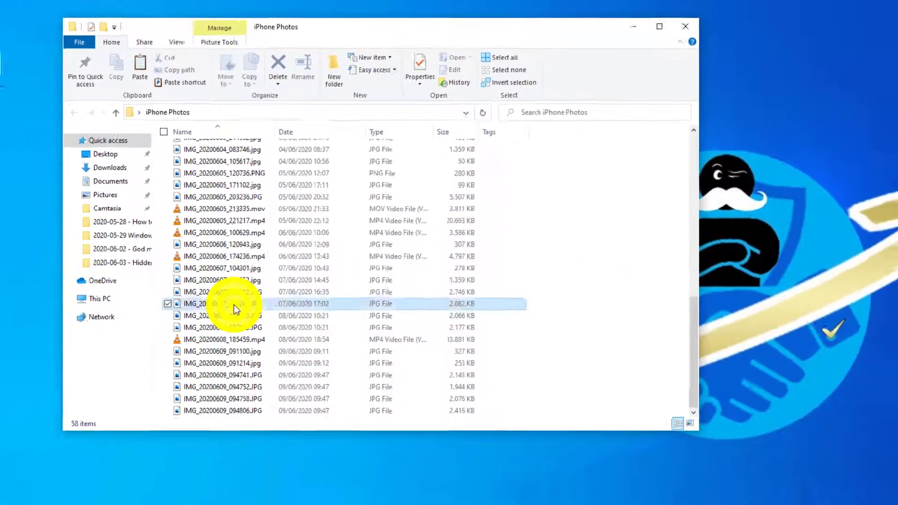
# Examine the detailed metadata of IMG_20200607_170245.JPG, including date taken, camera and GPS data, and close its properties without changes.
pyautogui.rightClick(216, 340)
pyautogui.click(215, 480)
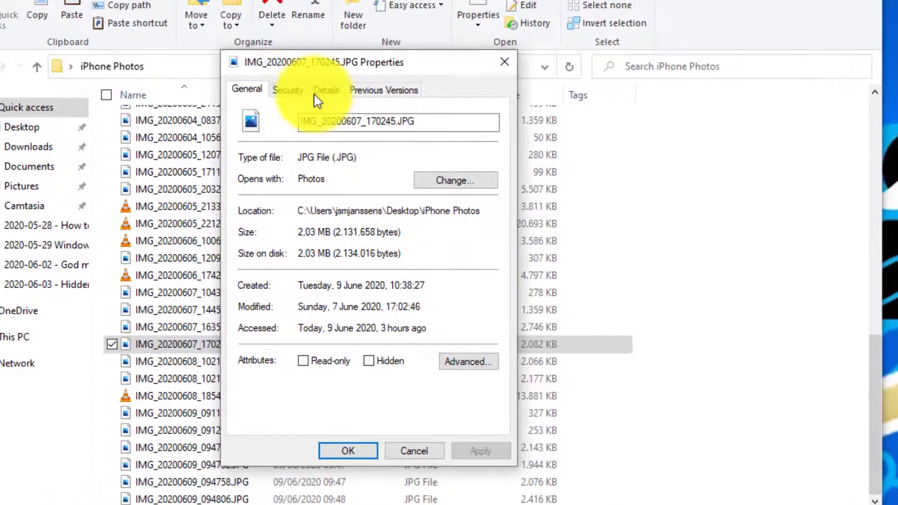
pyautogui.click(320, 267)
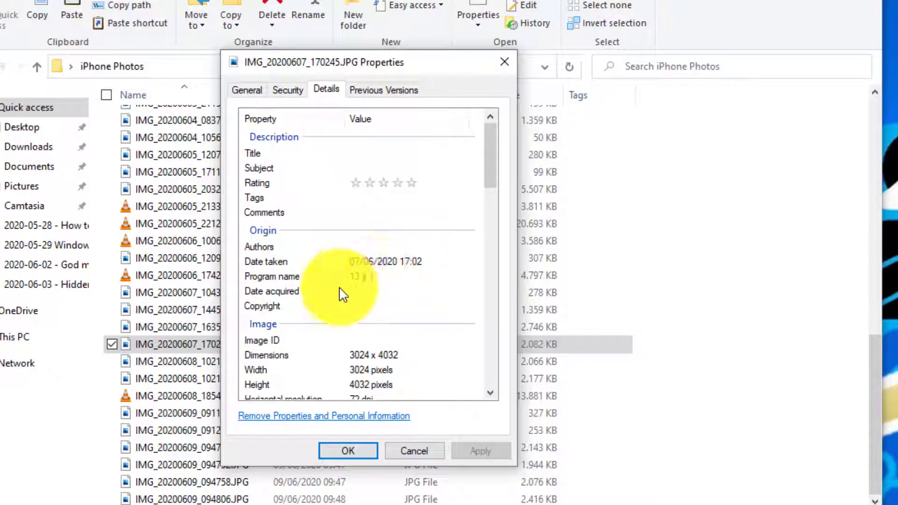
pyautogui.scroll(-3, 400, 287)
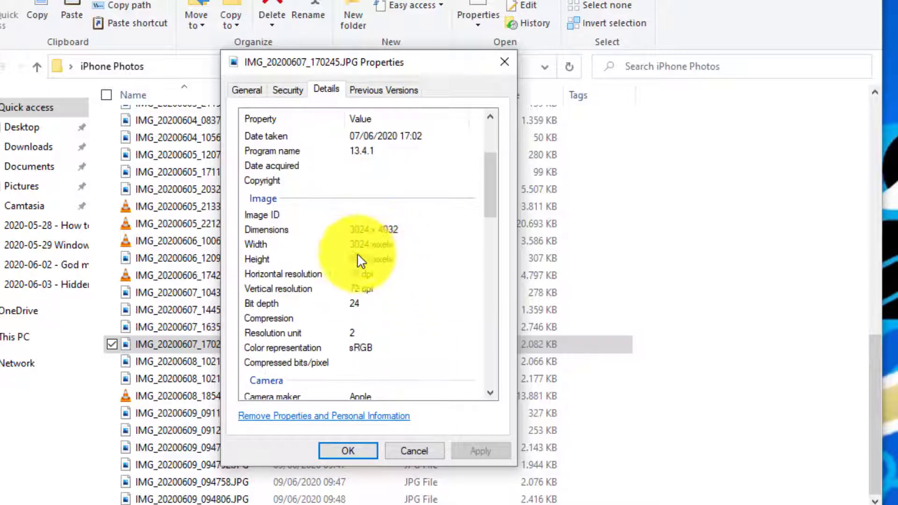
pyautogui.scroll(-4, 401, 327)
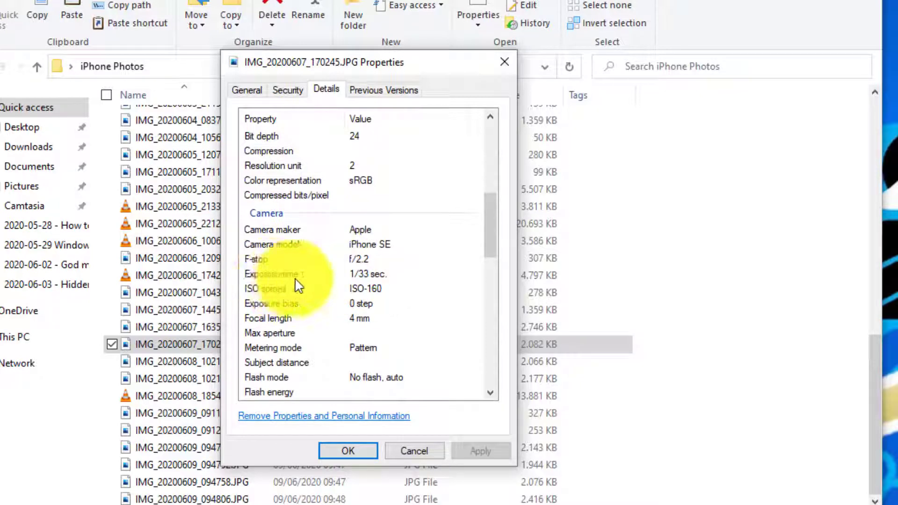
pyautogui.scroll(-2, 386, 276)
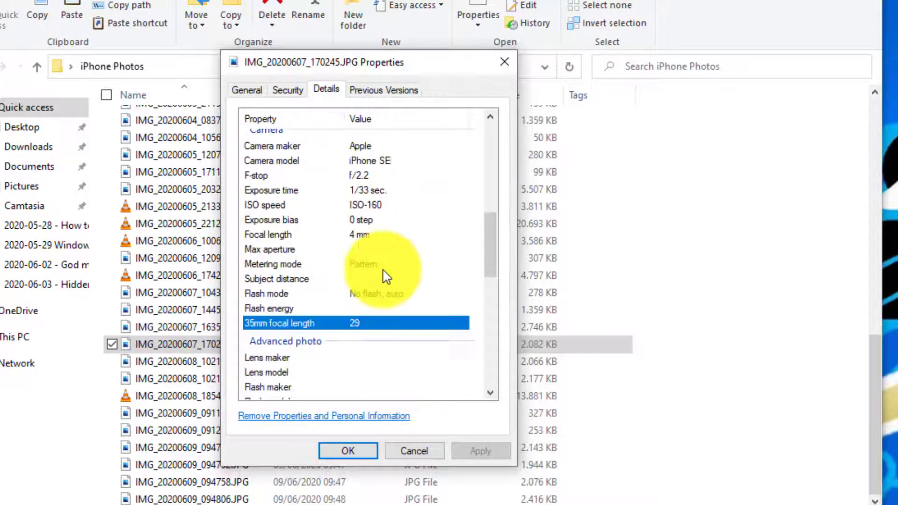
pyautogui.scroll(-4, 385, 276)
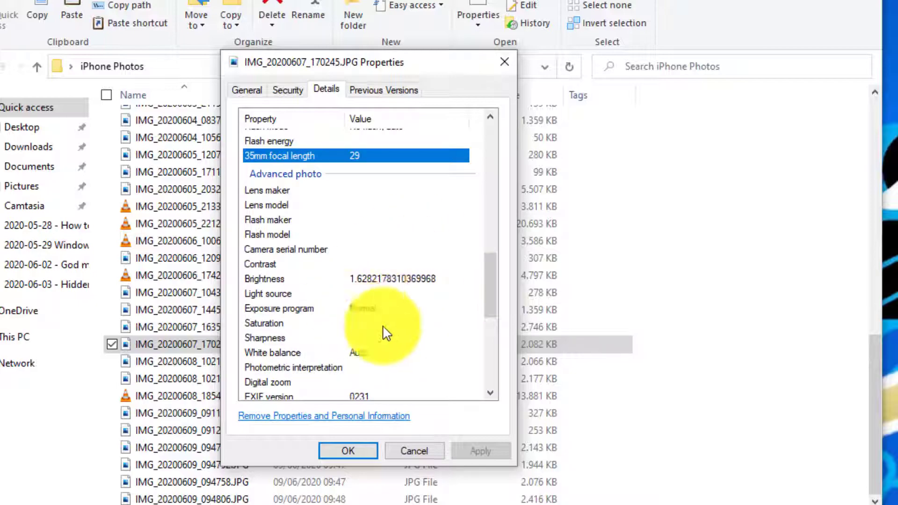
pyautogui.scroll(-6, 395, 321)
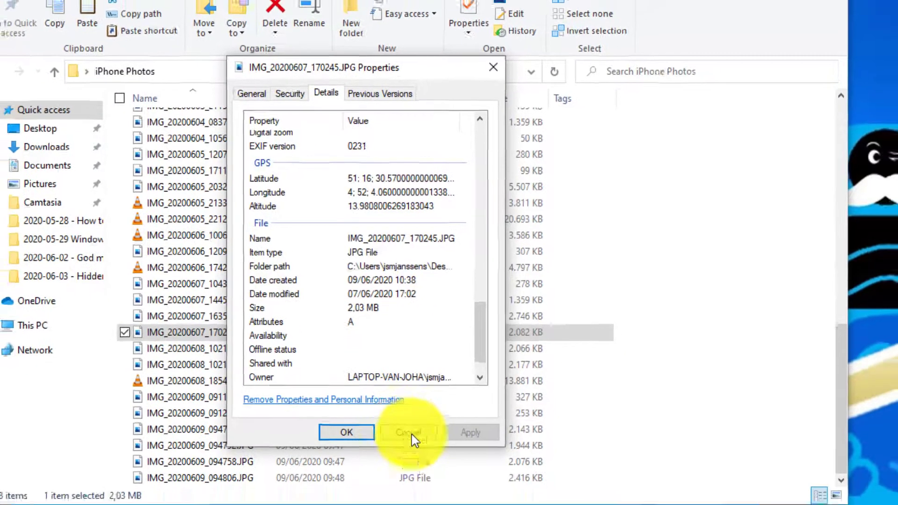
pyautogui.click(415, 451)
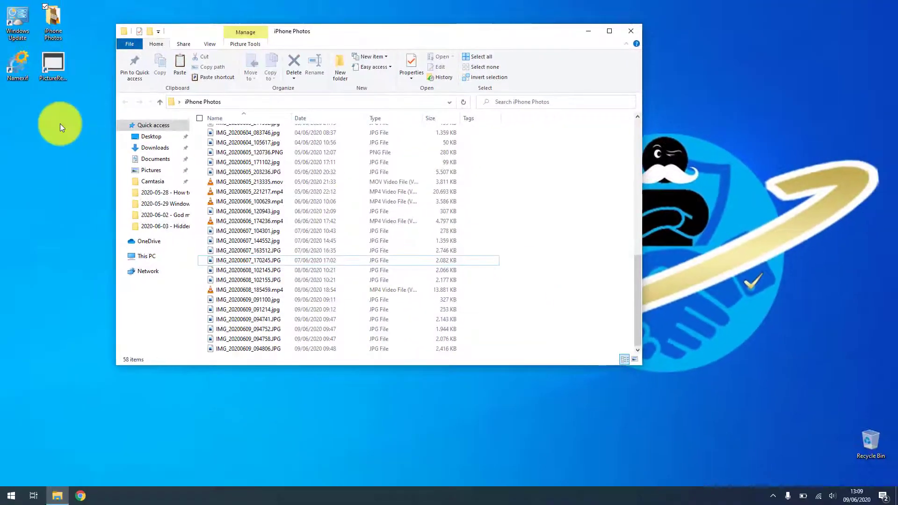
# Launch Namexif from the desktop and place its window over the iPhone Photos folder.
pyautogui.doubleClick(20, 66)
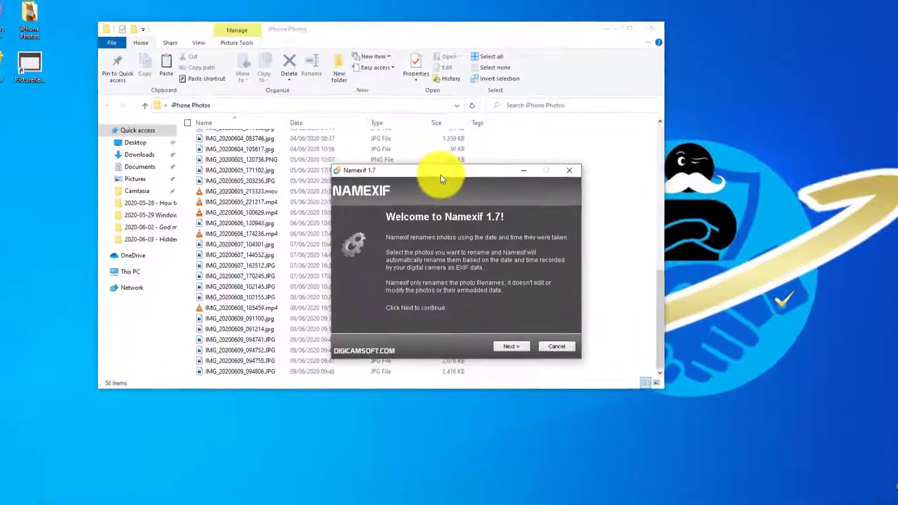
pyautogui.moveTo(441, 175); pyautogui.dragTo(359, 161)
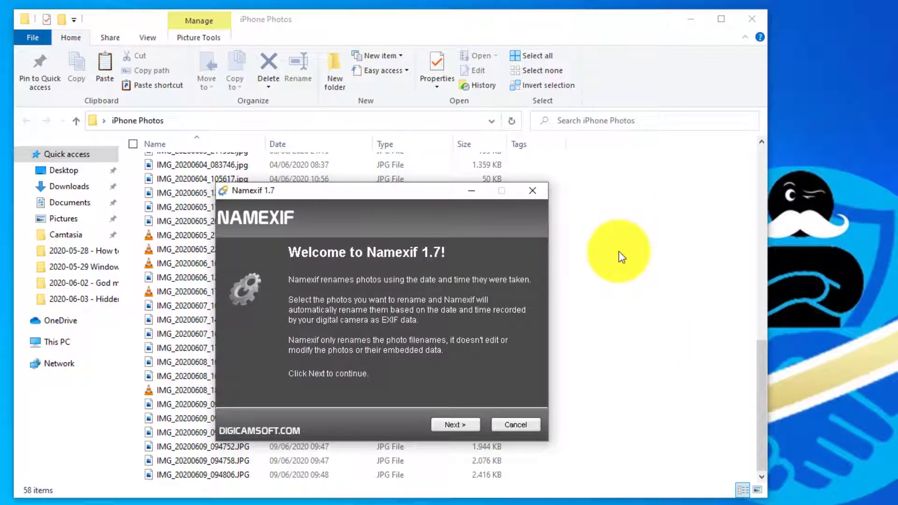
# Review the Namexif page on the Digicamsoft website for the download version and the renaming options, and close the browser.
pyautogui.click(272, 432)
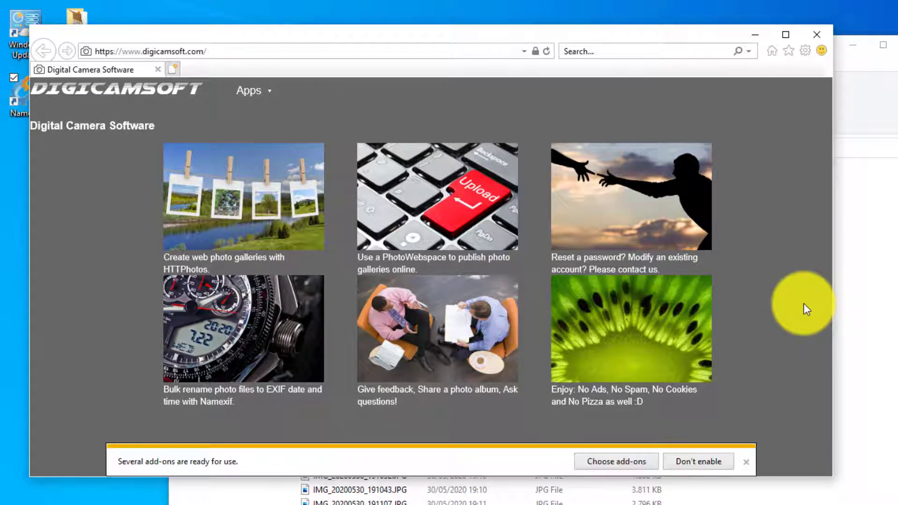
pyautogui.click(255, 90)
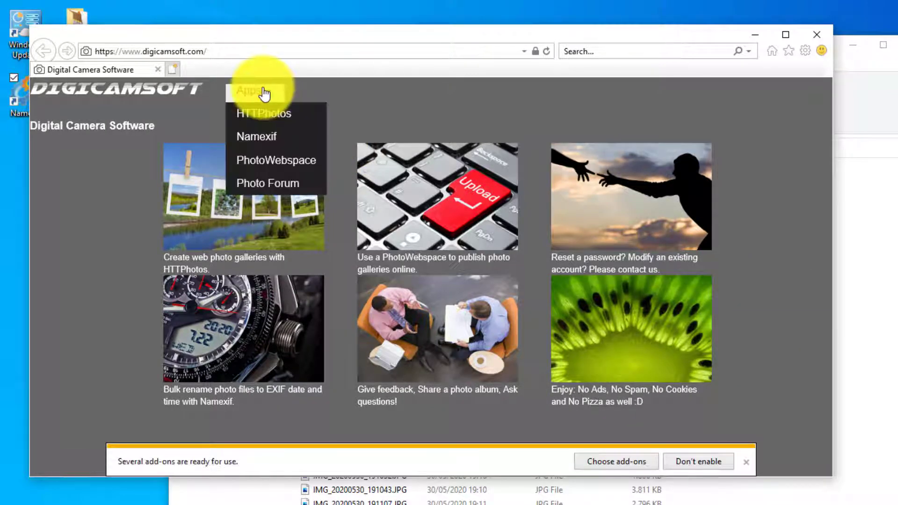
pyautogui.click(260, 139)
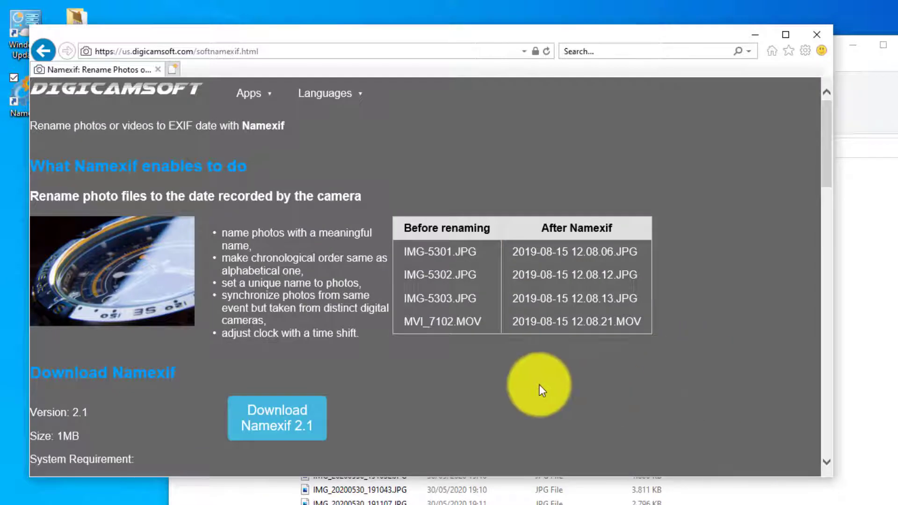
pyautogui.scroll(-2, 514, 386)
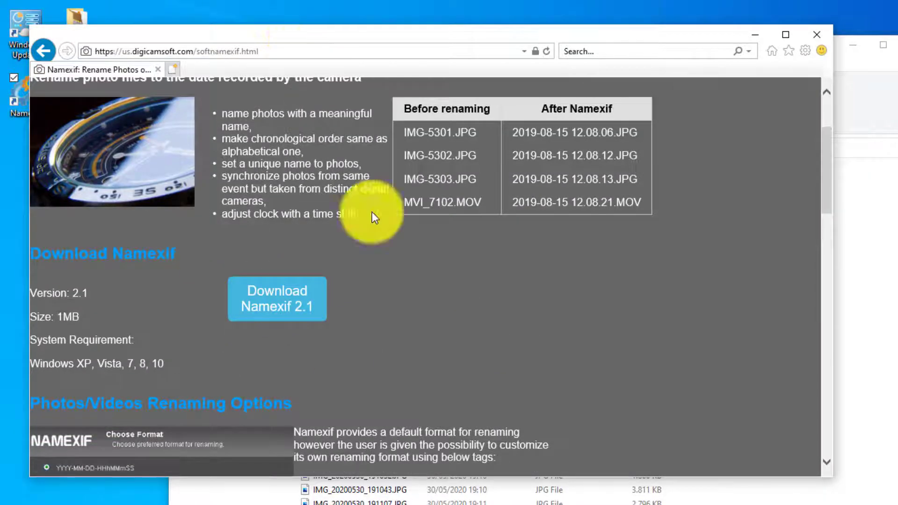
pyautogui.moveTo(300, 35); pyautogui.dragTo(385, 71)
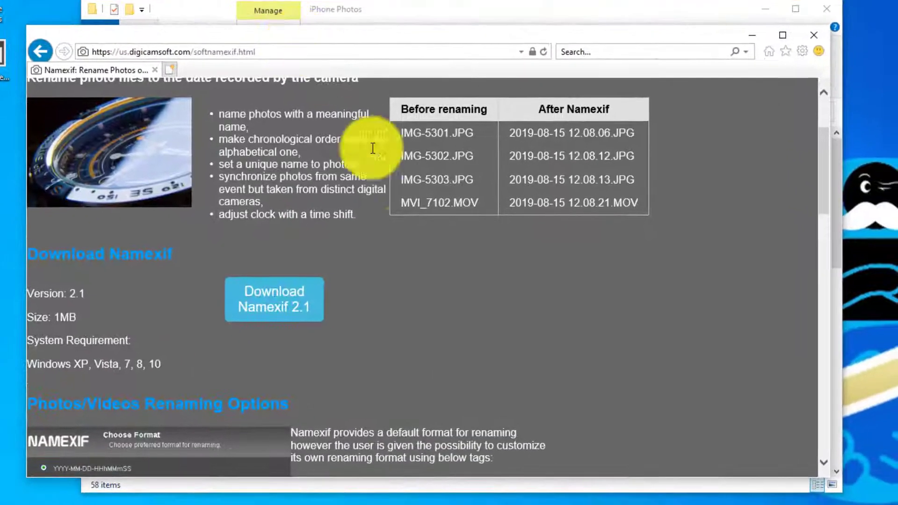
pyautogui.scroll(-6, 377, 307)
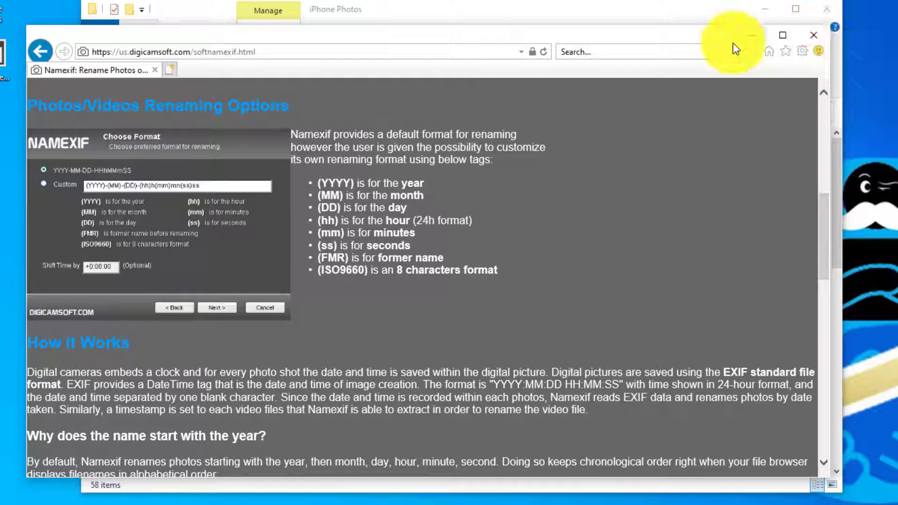
pyautogui.click(814, 36)
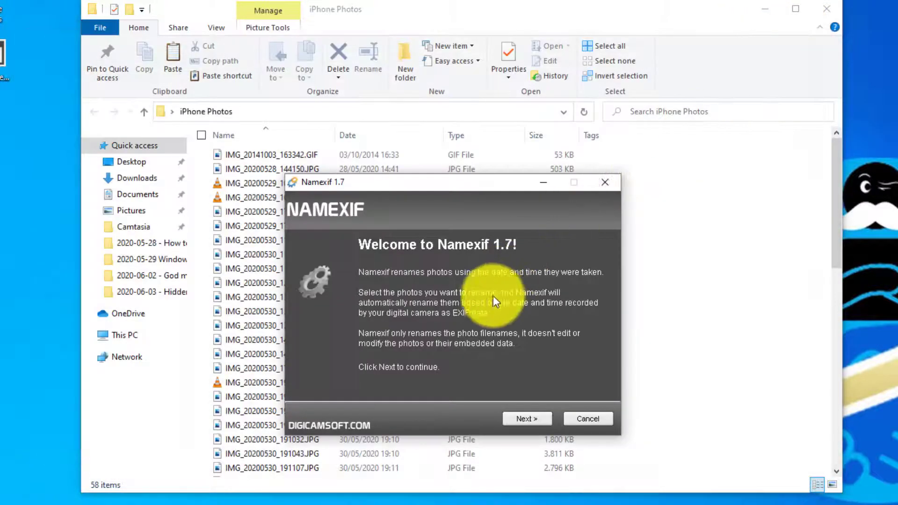
# Load the whole iPhone Photos directory from the desktop as the photos to rename and continue to the format choice.
pyautogui.click(519, 418)
pyautogui.click(388, 247)
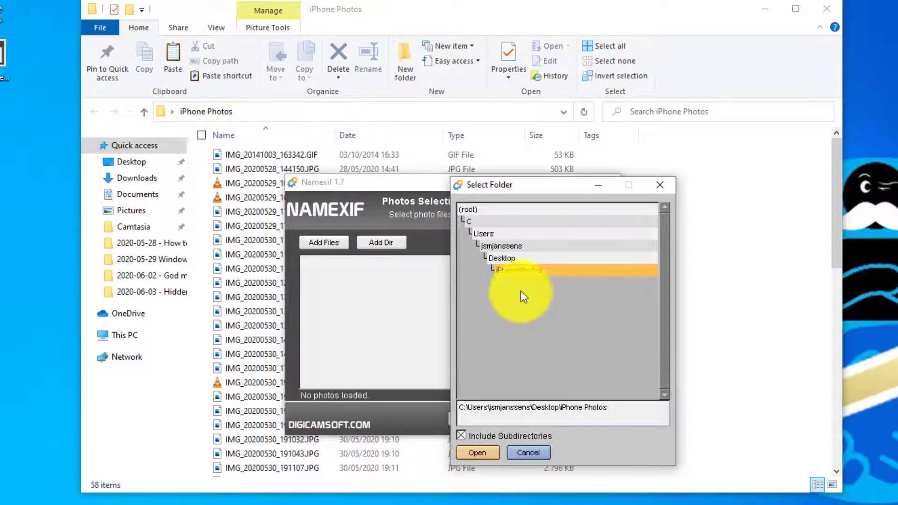
pyautogui.click(487, 453)
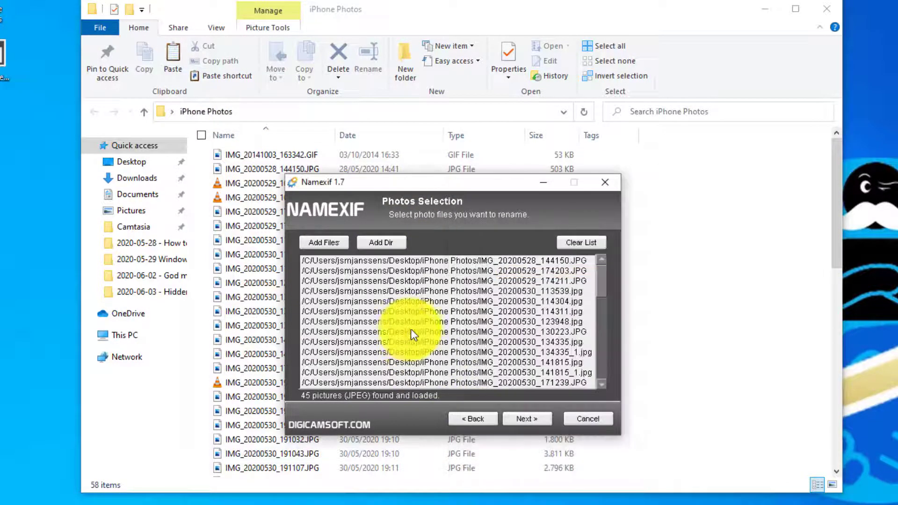
pyautogui.click(539, 422)
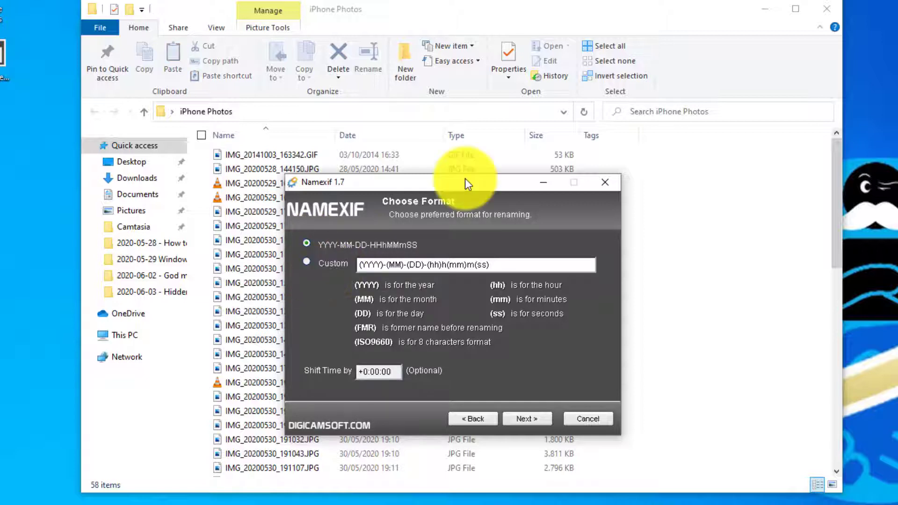
# Rename the loaded photos with the custom format (YYYY)_(MM)_(DD)-(hh)u(mm)-(ss) and finish the wizard.
pyautogui.click(307, 262)
pyautogui.moveTo(359, 268); pyautogui.dragTo(505, 266)
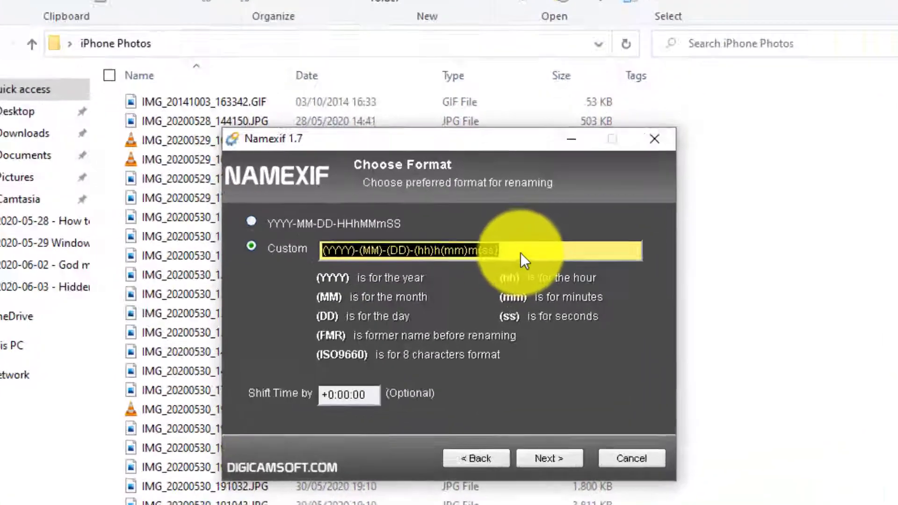
pyautogui.write('(YYYY)_(MM)_(DD)-(hh)u(mm)-(ss)')
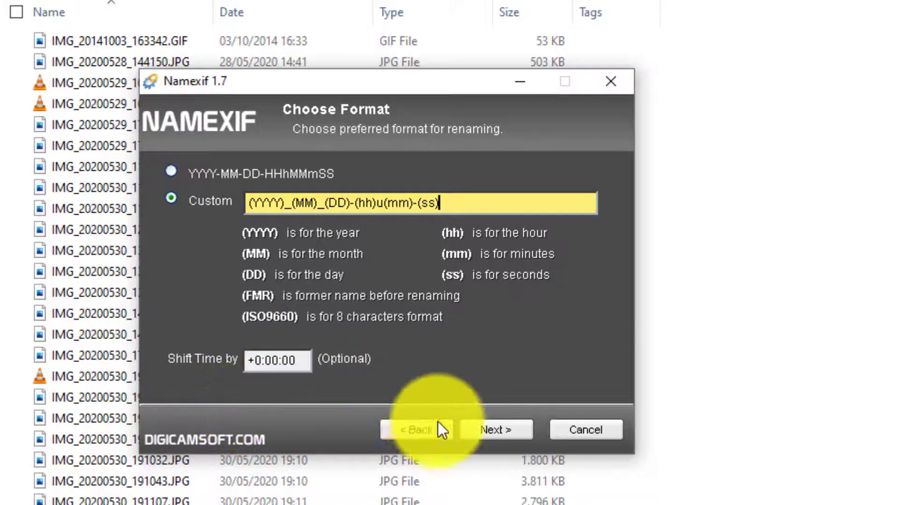
pyautogui.click(483, 432)
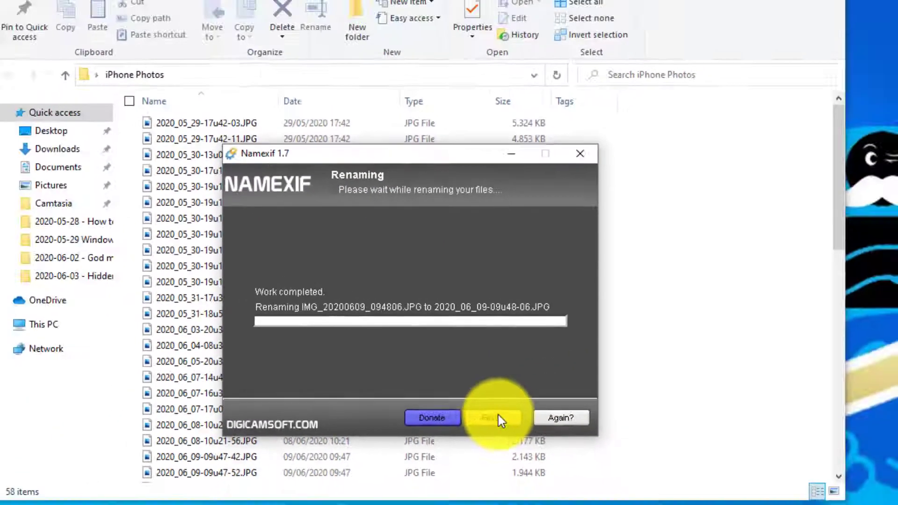
pyautogui.click(495, 429)
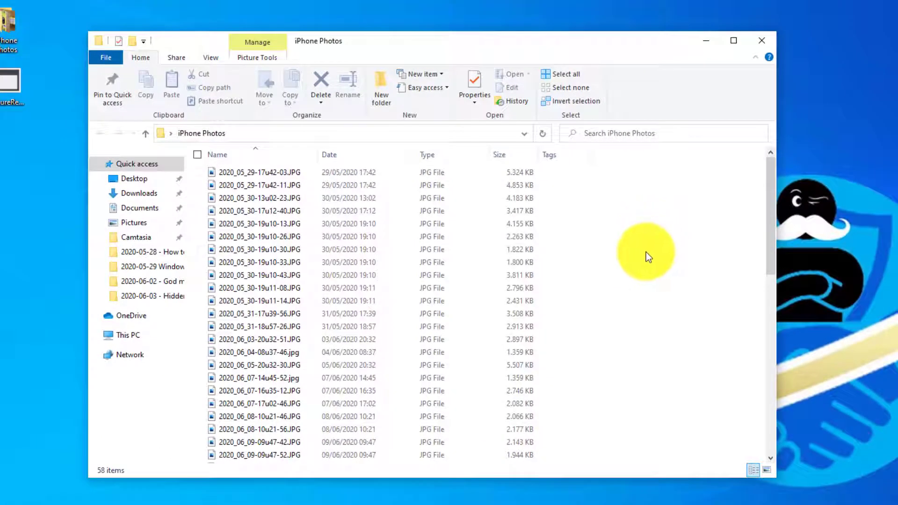
# Check the folder for files that kept their old names and examine the detailed metadata of IMG_20200530_114311.jpg, closing its properties without changes.
pyautogui.scroll(-7, 646, 254)
pyautogui.scroll(-5, 636, 287)
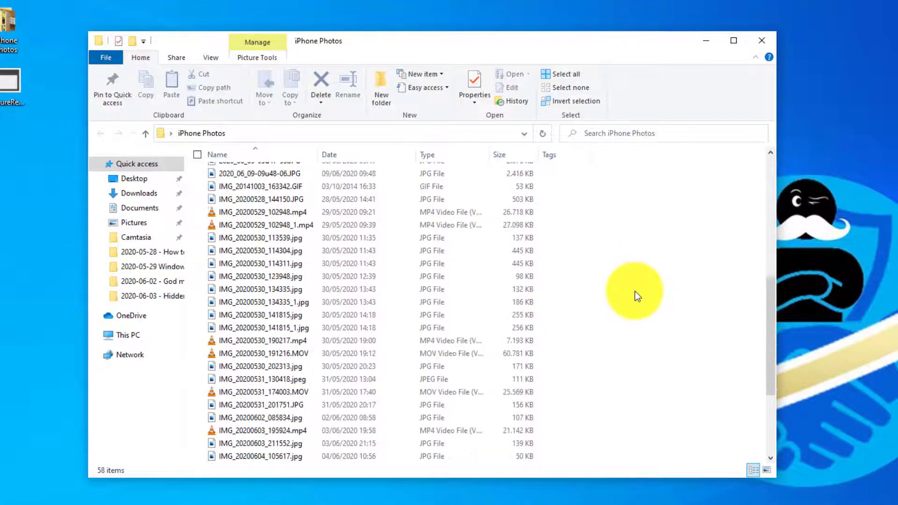
pyautogui.scroll(5, 636, 288)
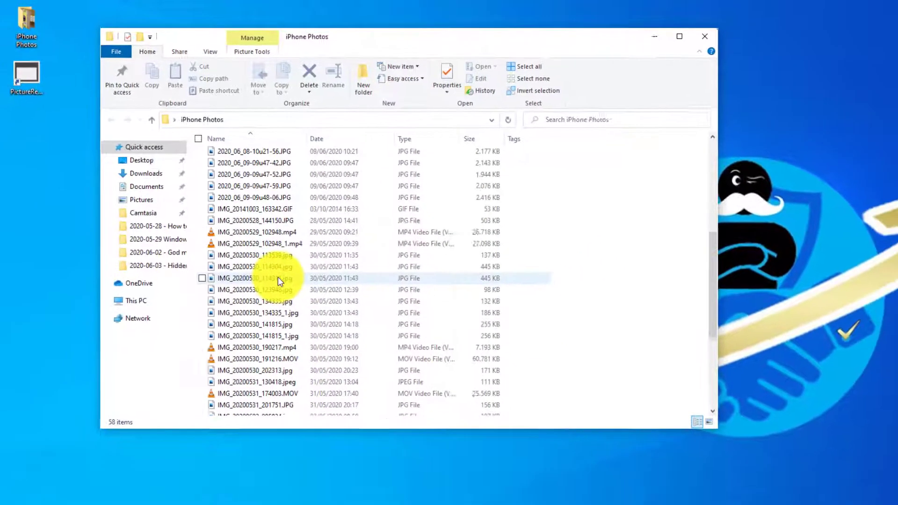
pyautogui.rightClick(285, 310)
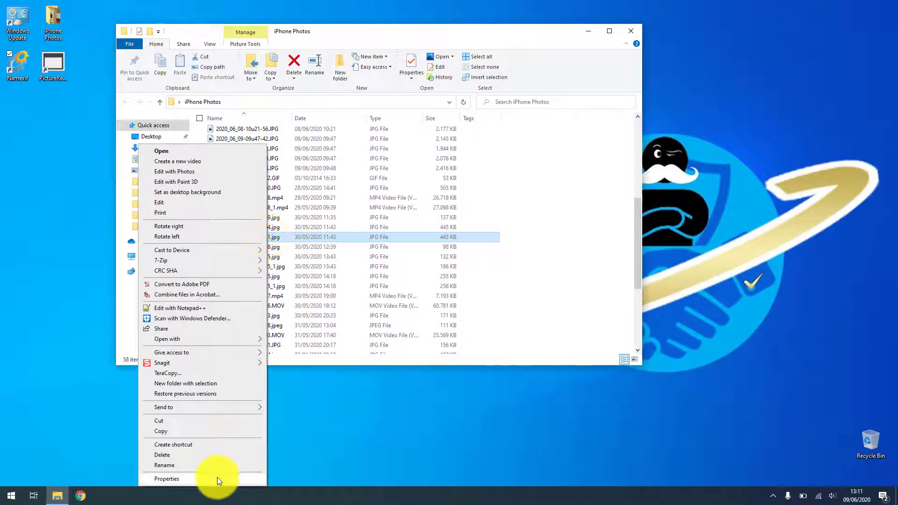
pyautogui.click(217, 478)
pyautogui.click(328, 260)
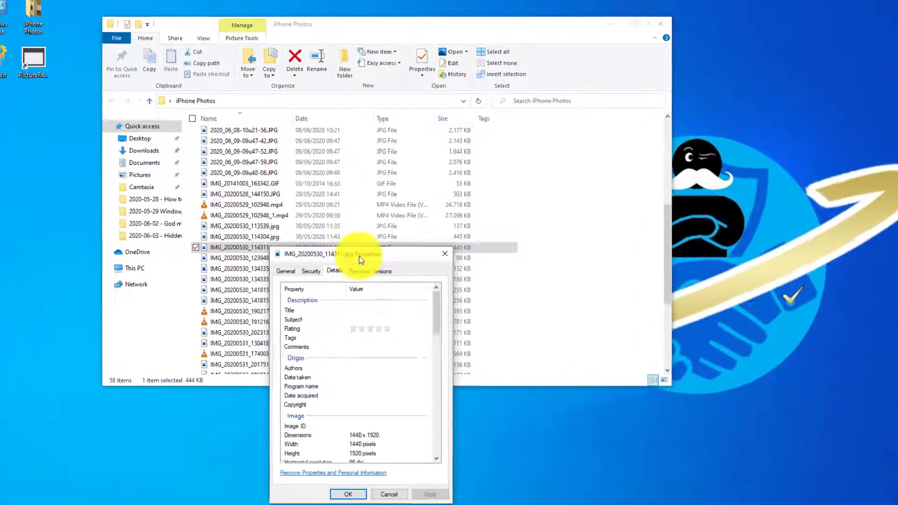
pyautogui.moveTo(361, 259); pyautogui.dragTo(332, 75)
pyautogui.scroll(-12, 359, 163)
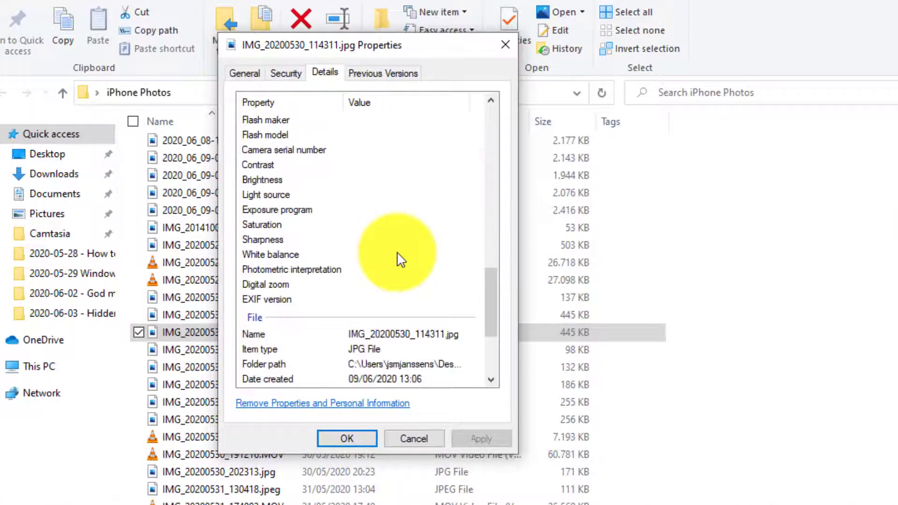
pyautogui.scroll(-3, 399, 259)
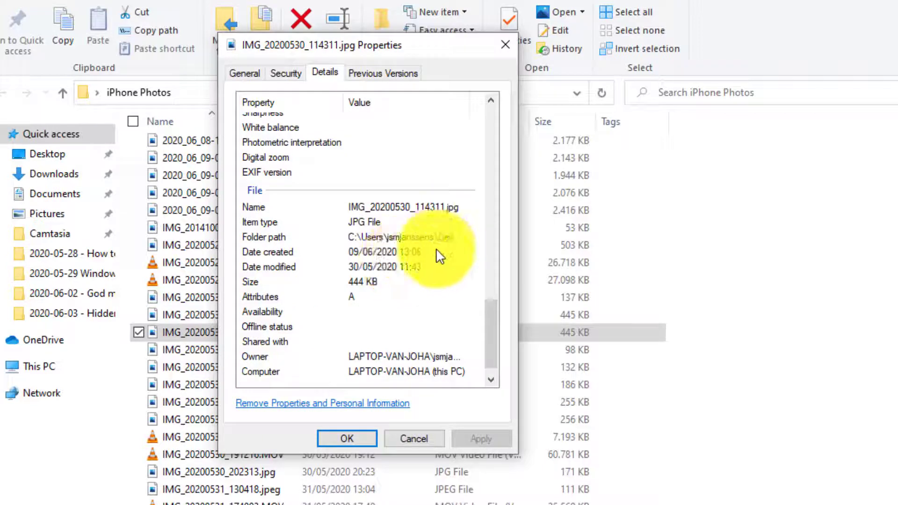
pyautogui.click(412, 438)
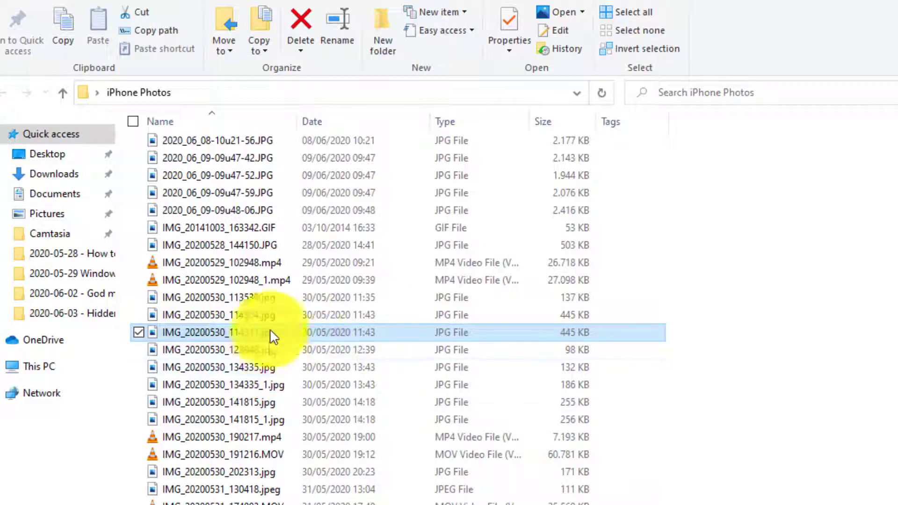
# Switch to the PictureRenamer program from the desktop and rename the remaining files in the iPhone Photos folder with it.
pyautogui.click(691, 302)
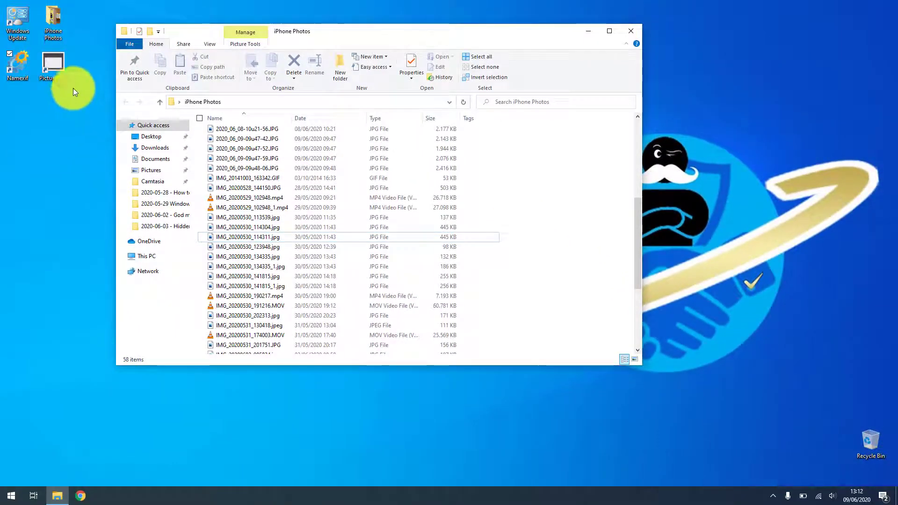
pyautogui.doubleClick(52, 61)
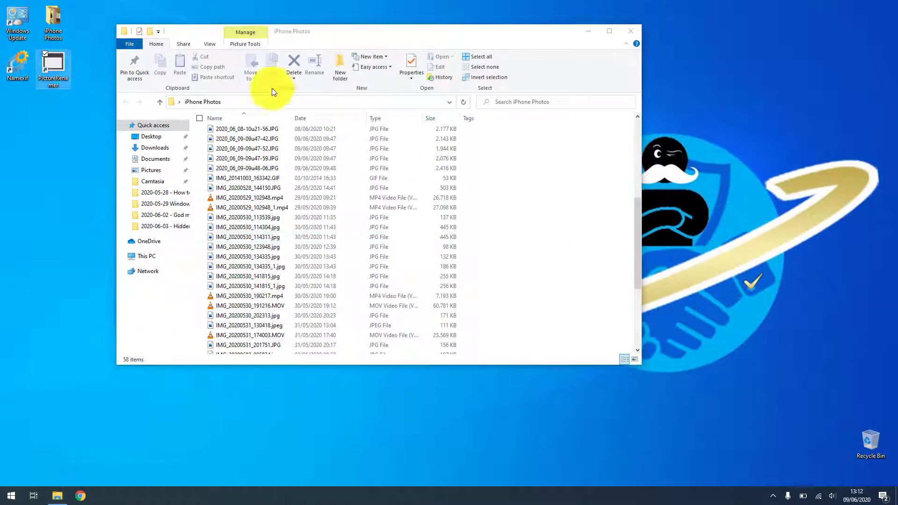
pyautogui.moveTo(205, 80); pyautogui.dragTo(616, 142)
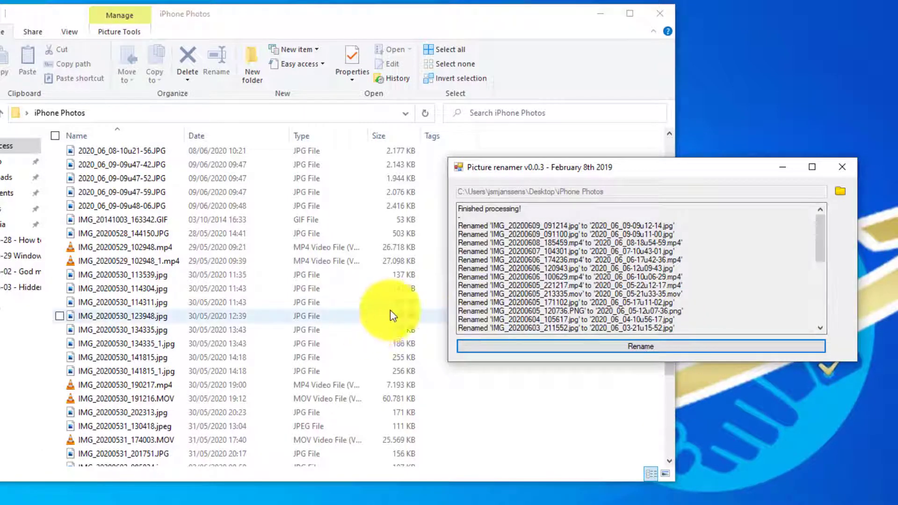
# Check the whole iPhone Photos folder for new date-based names and files that kept their IMG names, and return to the Picture renamer log.
pyautogui.click(436, 251)
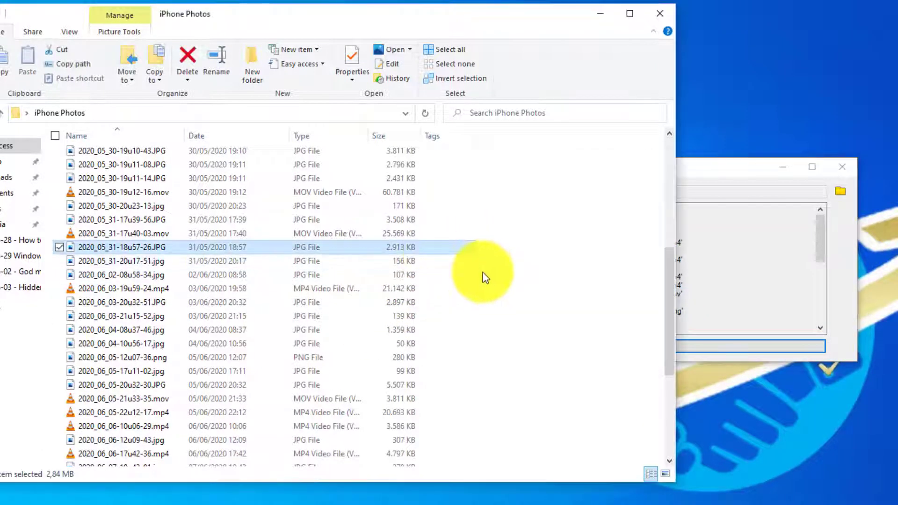
pyautogui.scroll(-5, 485, 278)
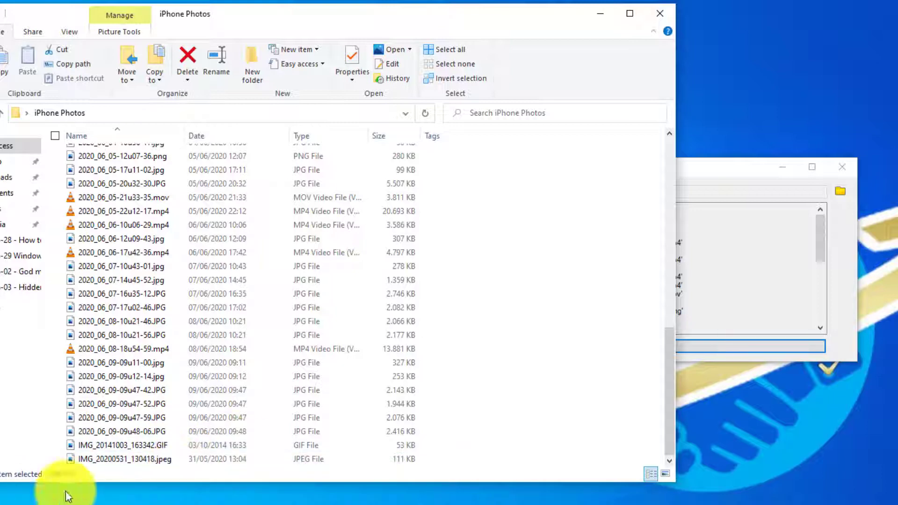
pyautogui.click(509, 316)
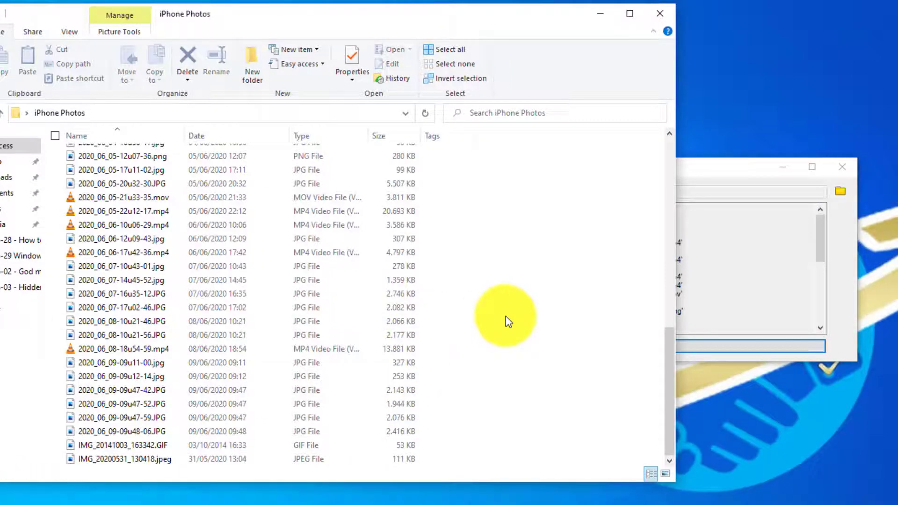
pyautogui.scroll(15, 509, 320)
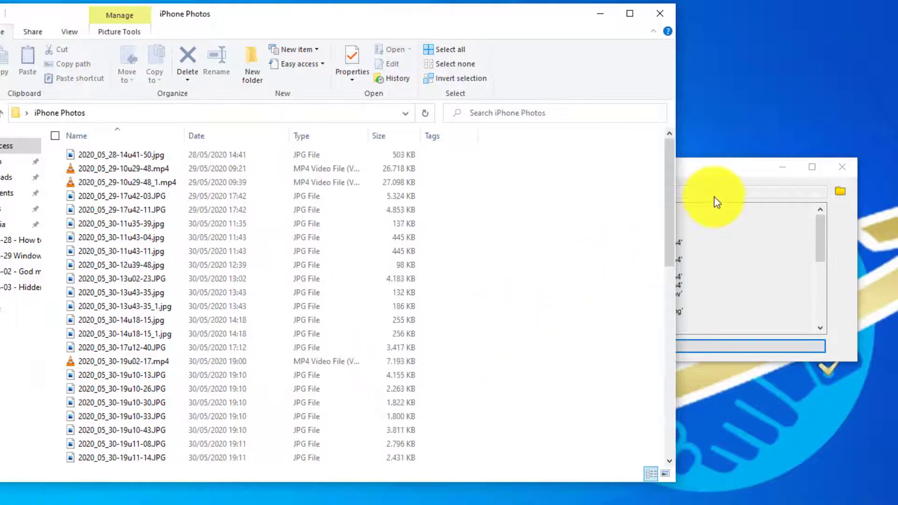
pyautogui.moveTo(738, 168); pyautogui.dragTo(720, 169)
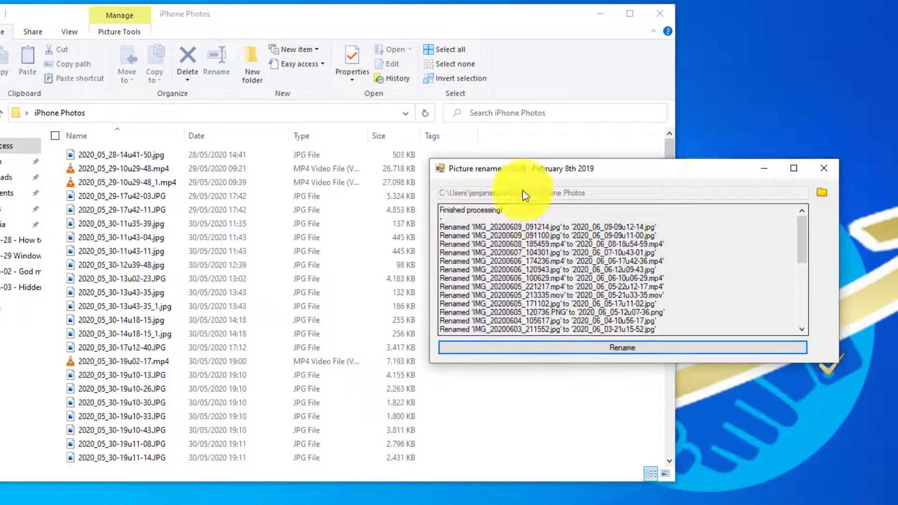